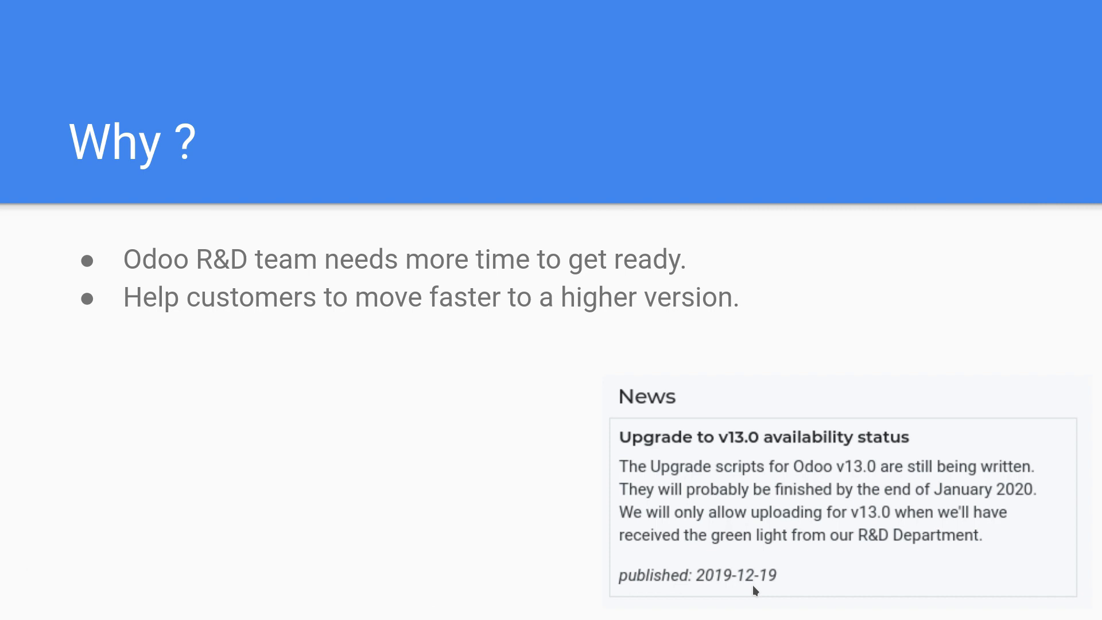
- Advance to the 'How long ?' slide and bring up the Odoo 12.0+e Settings window
key("Right")
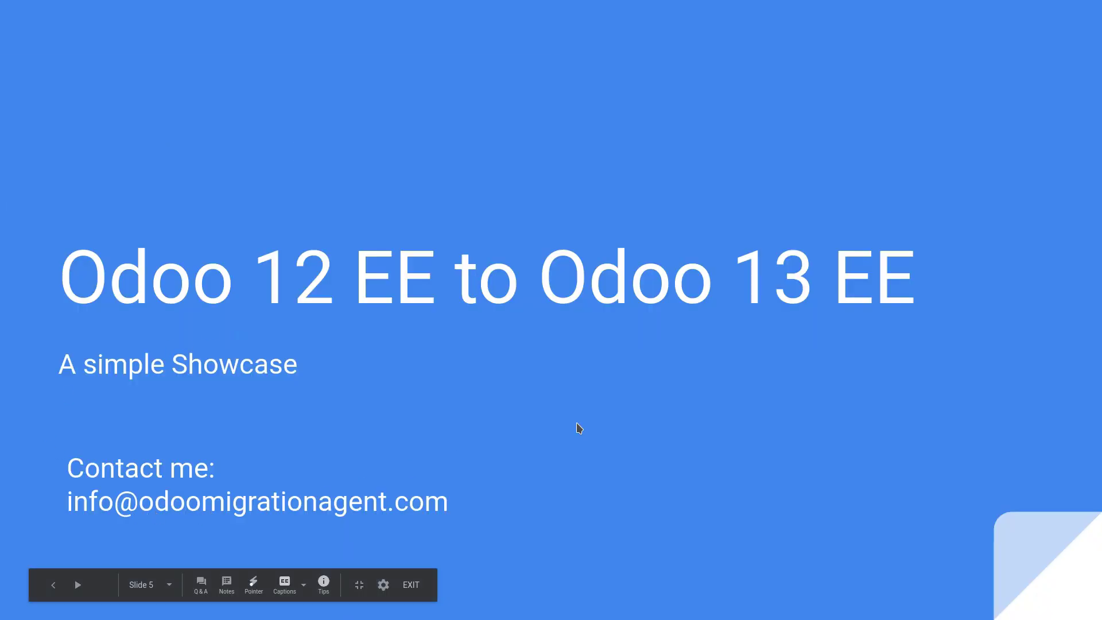
key("alt+Tab")
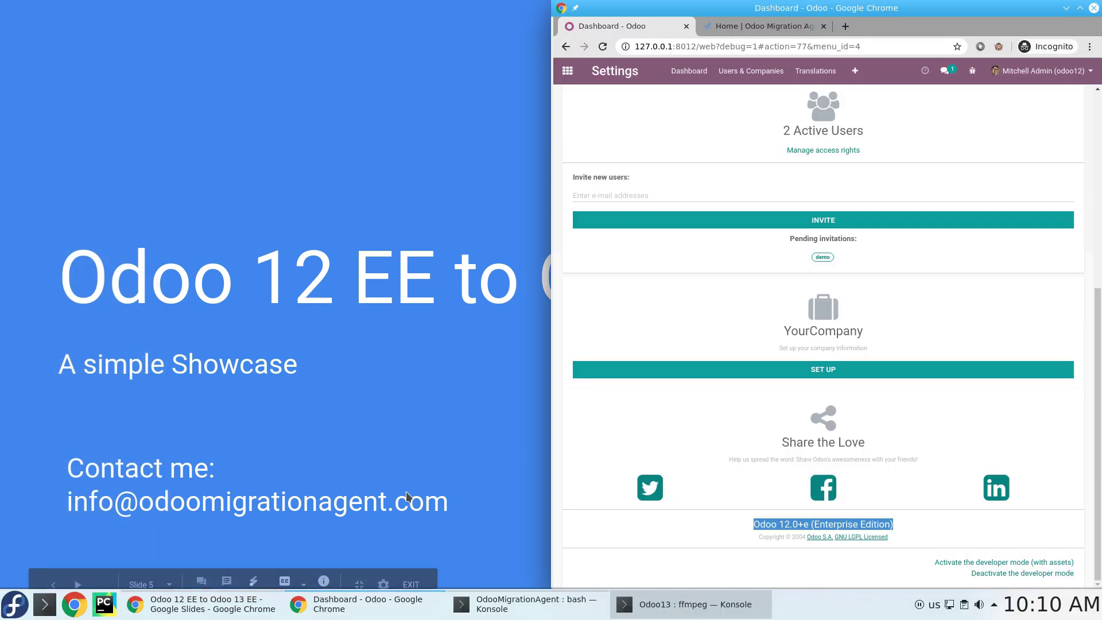
- Leave the slideshow and open the Odoo 12 invoice list beside the empty Odoo 13 one
key("Escape")
key("ctrl+1")
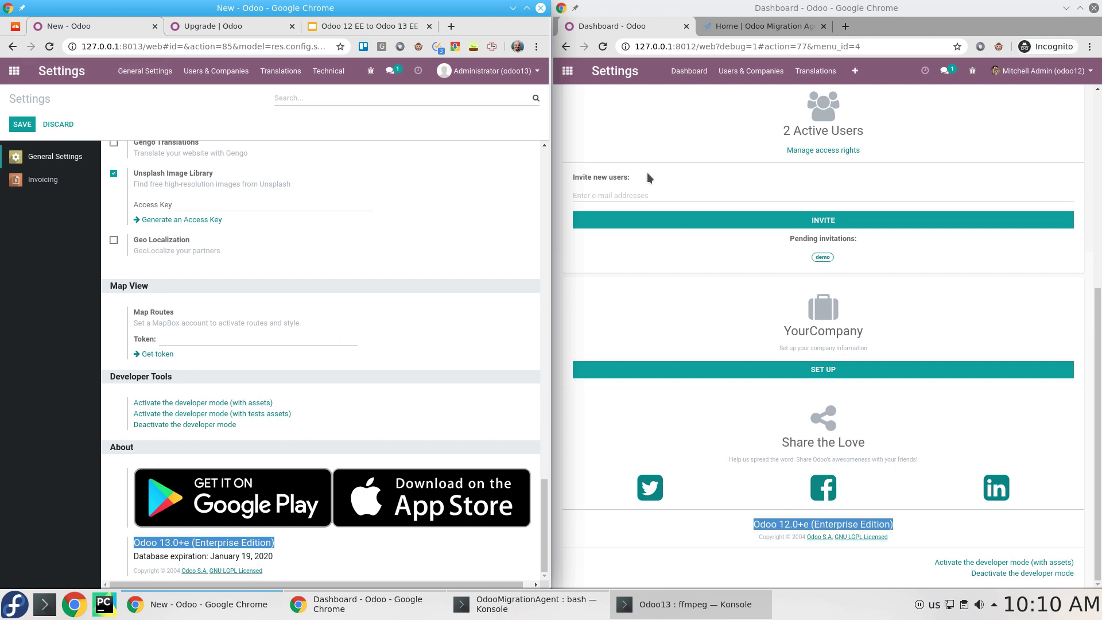
left_click(567, 71)
left_click(718, 189)
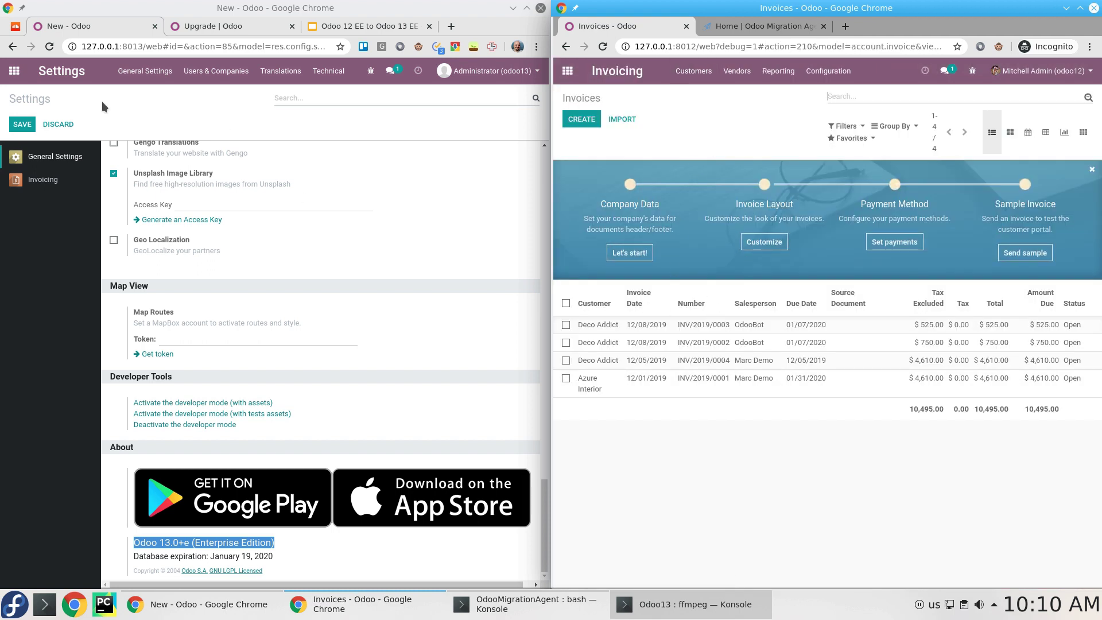
left_click(15, 70)
left_click(142, 166)
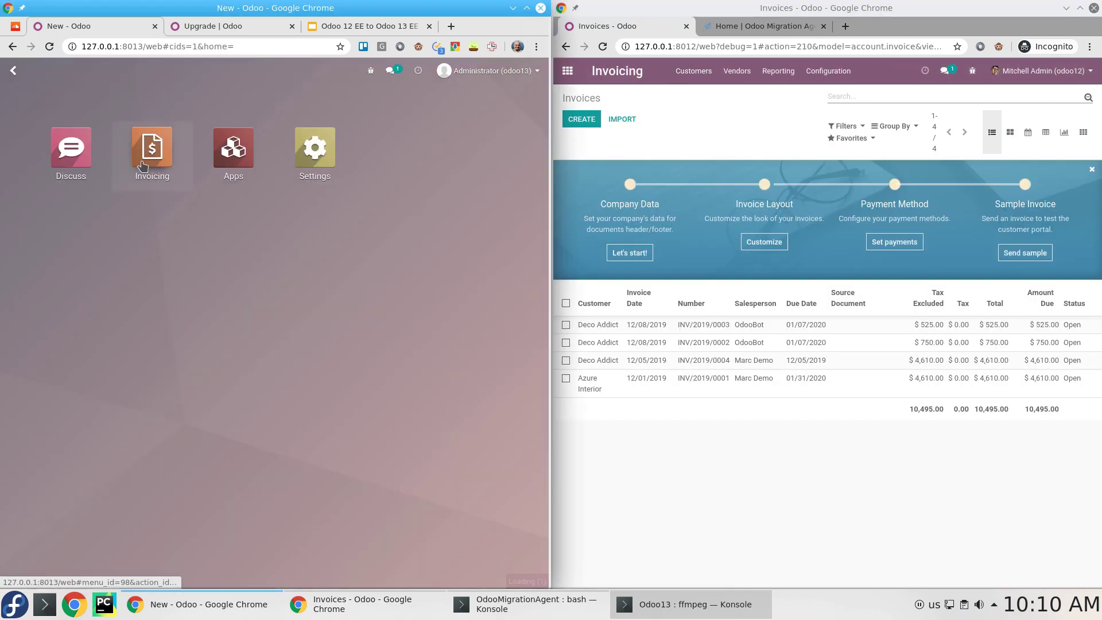
- Show all contacts in both databases with the Customers filter removed
left_click(699, 74)
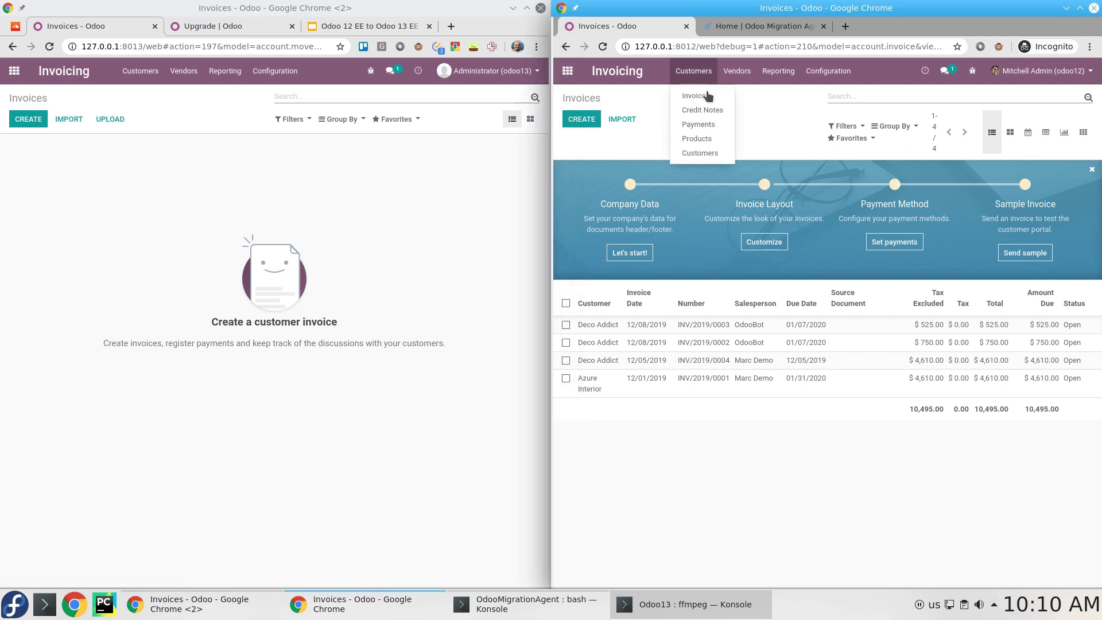
left_click(710, 155)
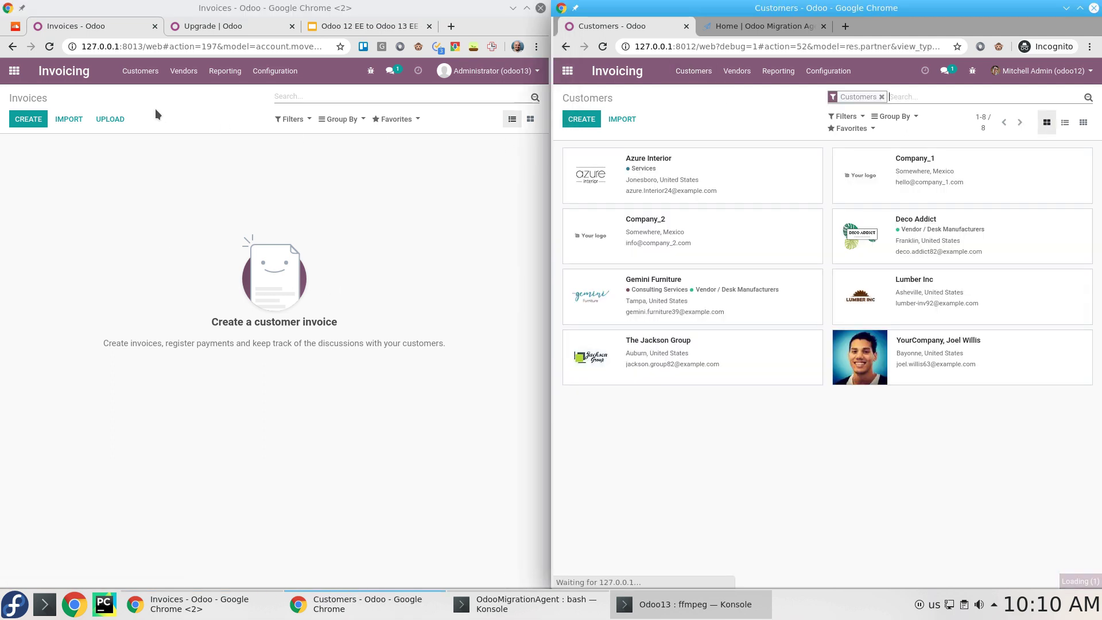
left_click(140, 70)
left_click(147, 168)
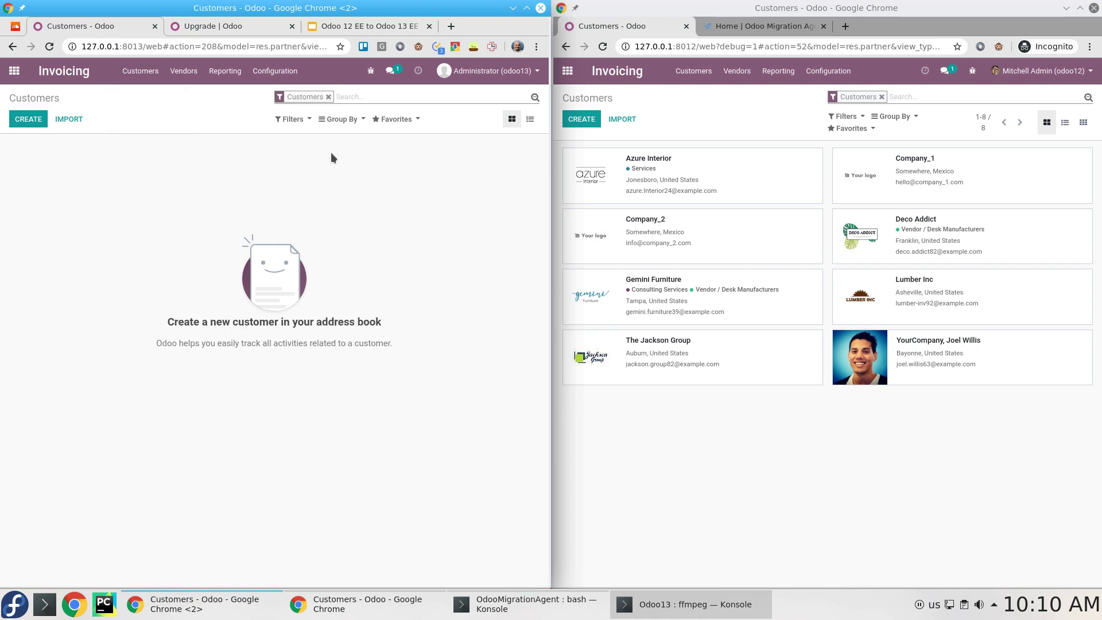
left_click(328, 97)
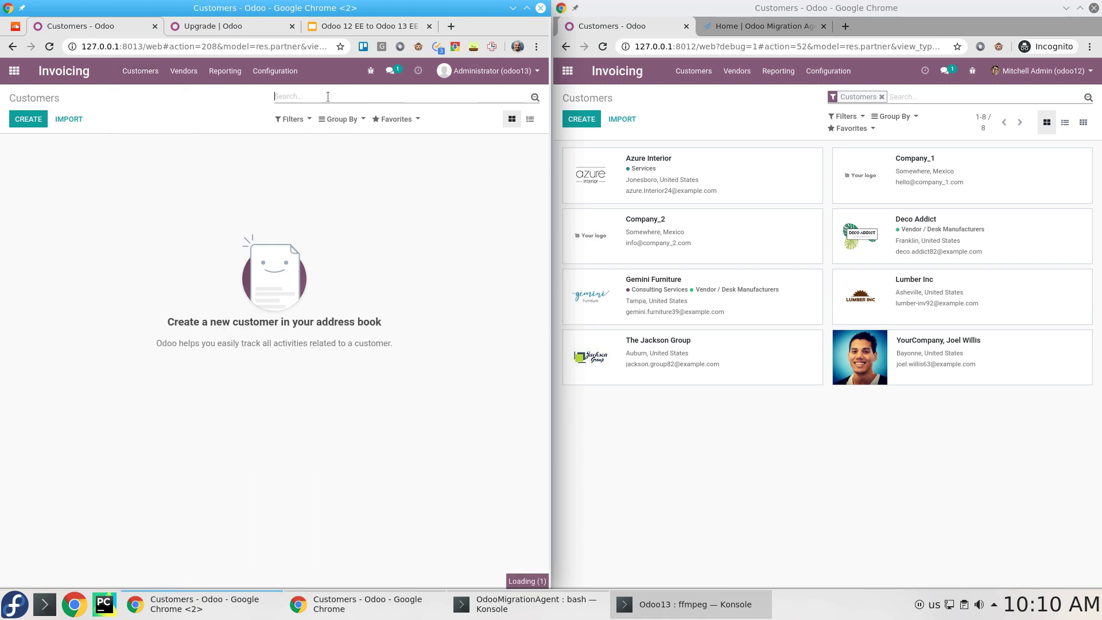
left_click(881, 97)
- Open both product lists, clearing the Can be Sold filter in Odoo 13
left_click(694, 72)
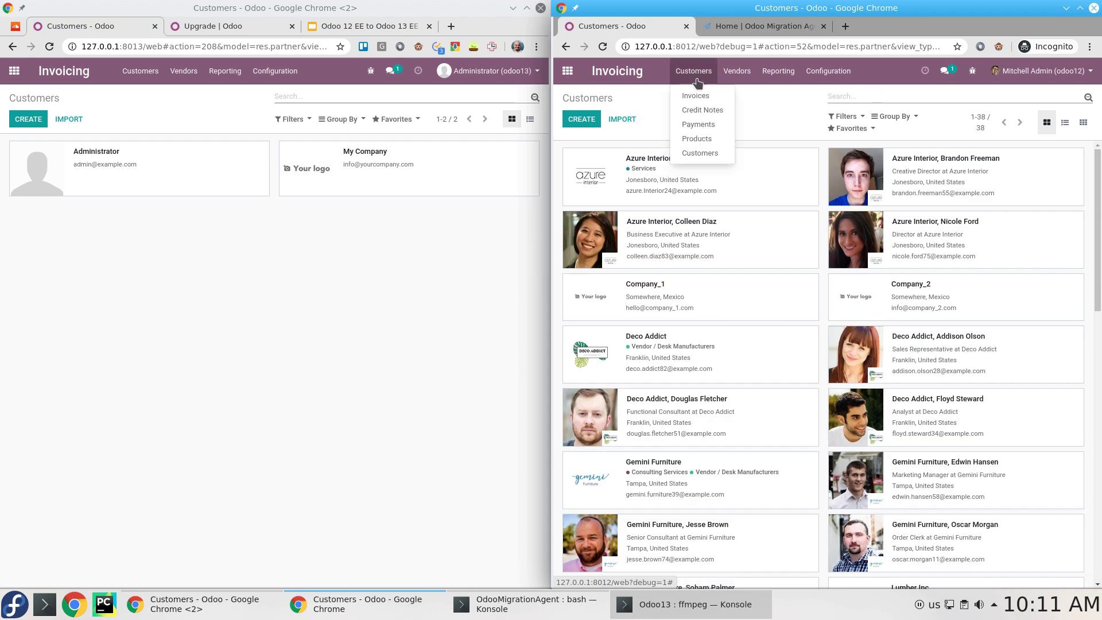
left_click(708, 143)
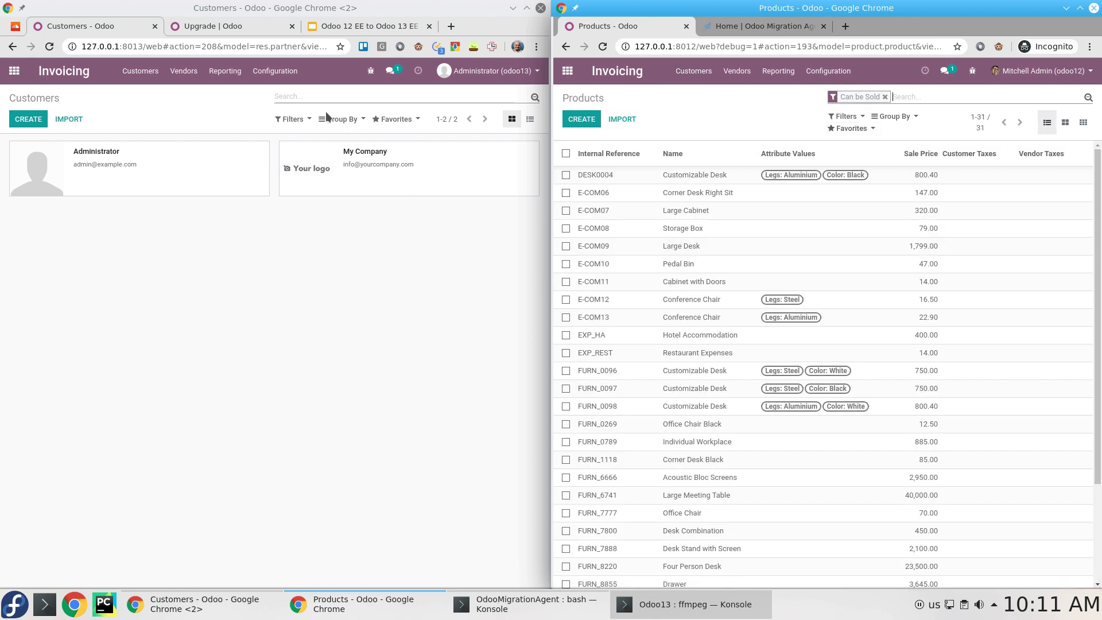
left_click(140, 70)
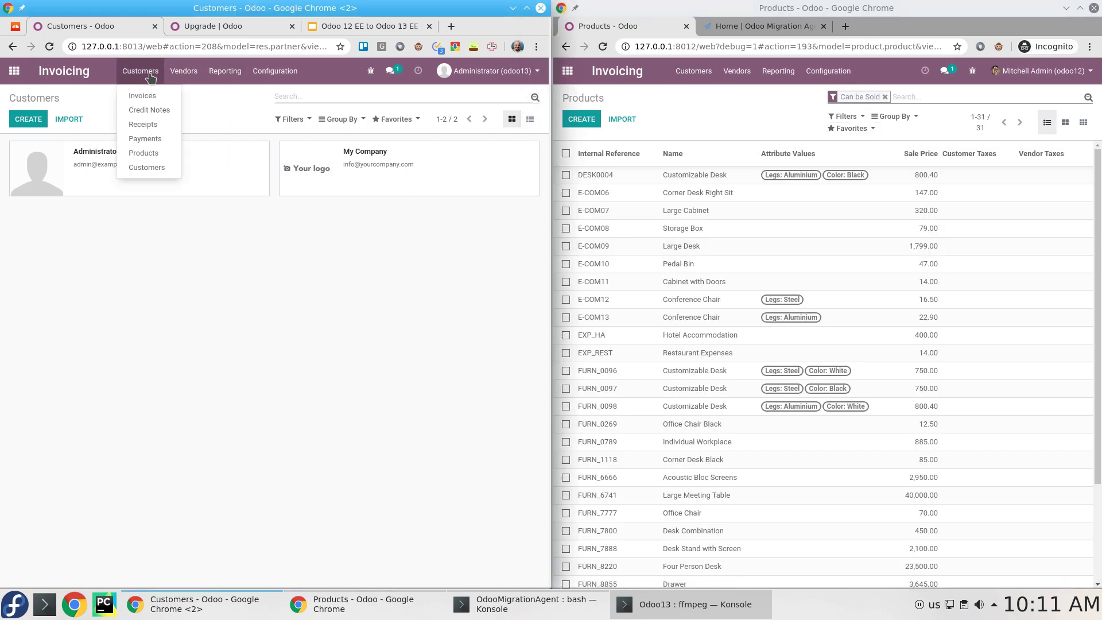
left_click(150, 153)
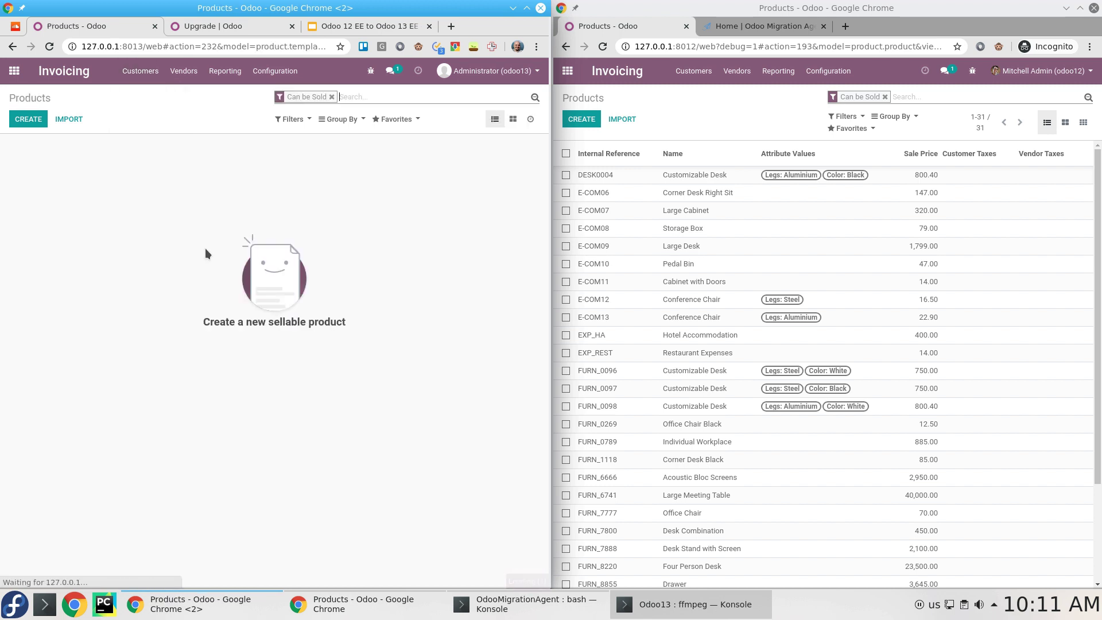
left_click(331, 96)
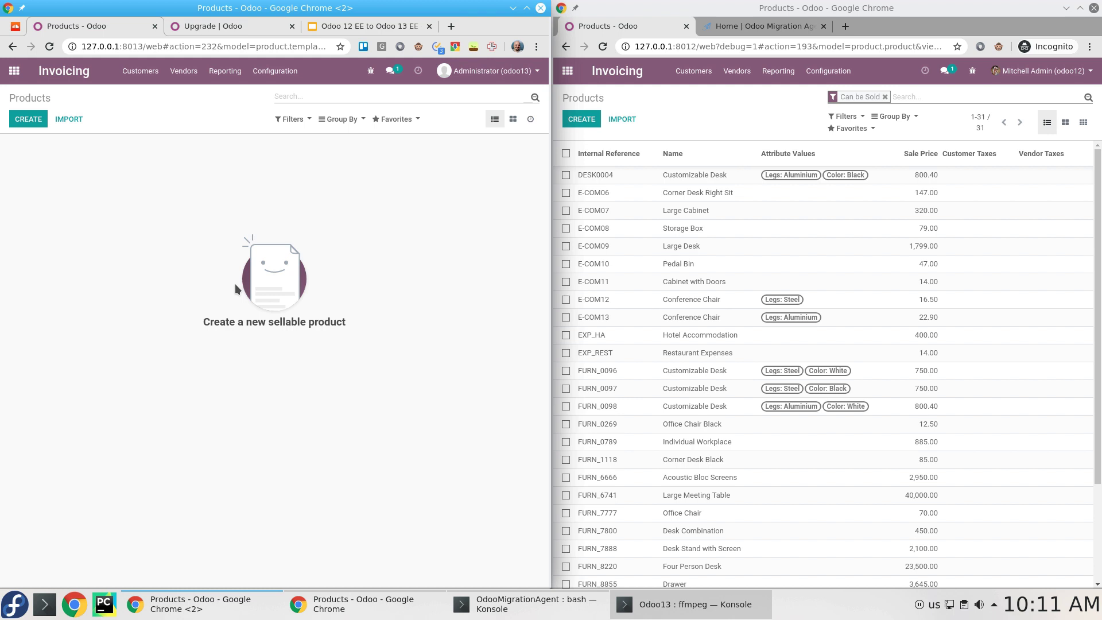
- Run the migrate_12ee_13ee.py migration script in Konsole
left_click(498, 614)
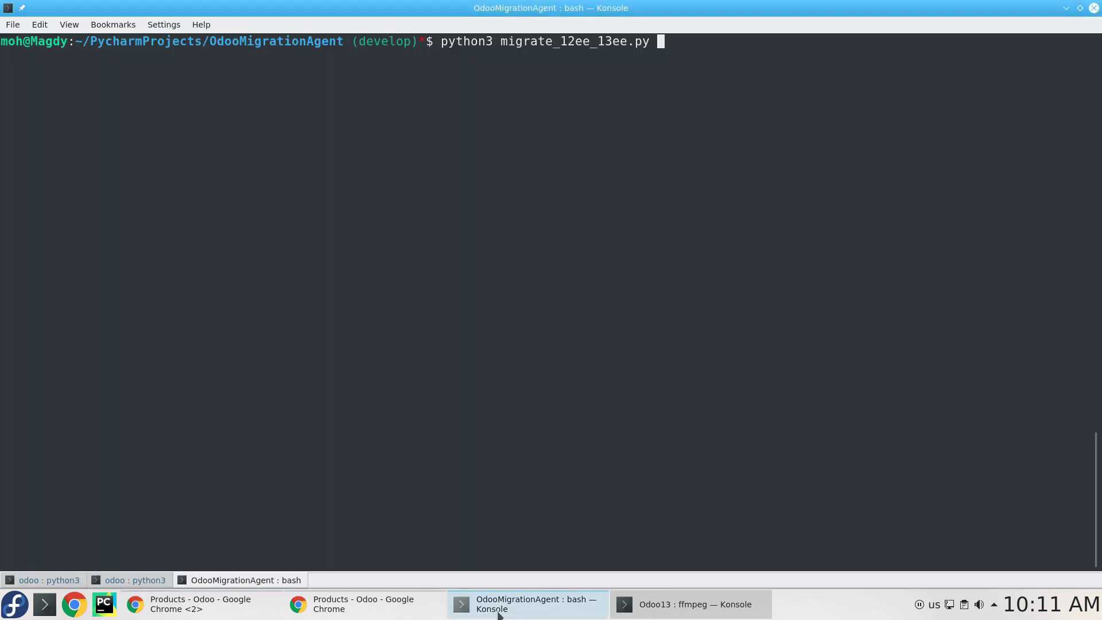
key("Return")
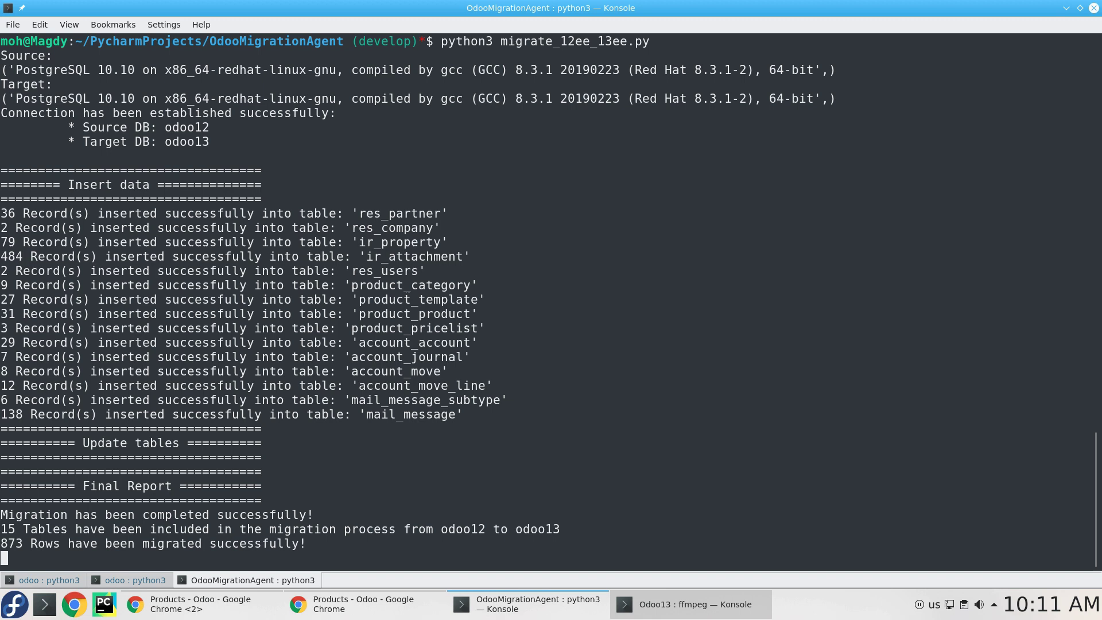
left_click(568, 613)
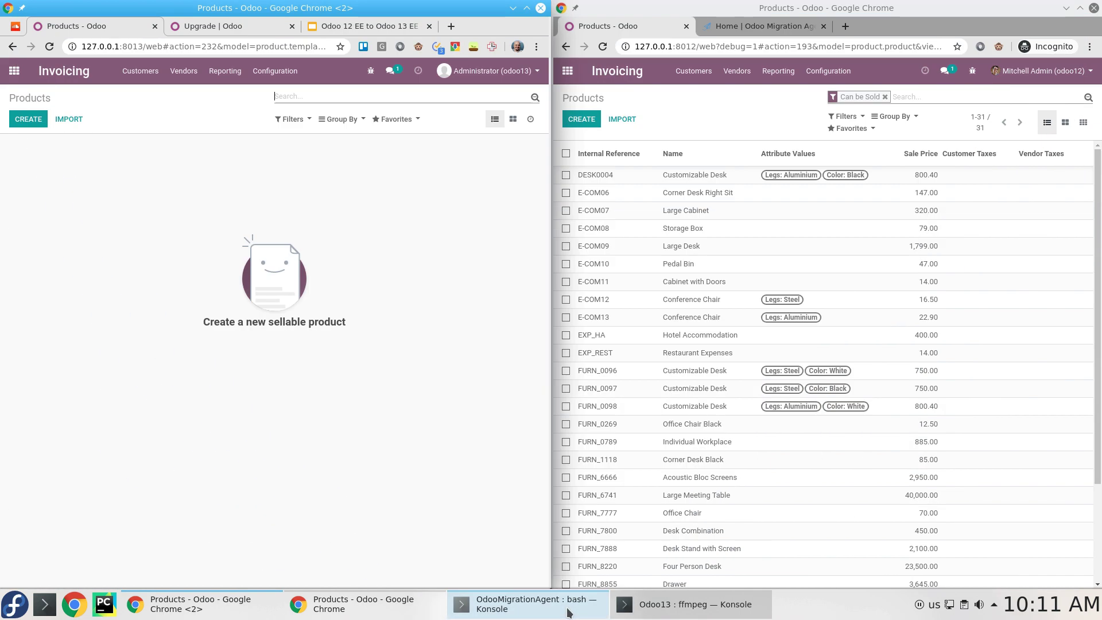
- Reload Odoo 13 products to see migrated items, then list all contacts in both databases unfiltered
left_click(495, 119)
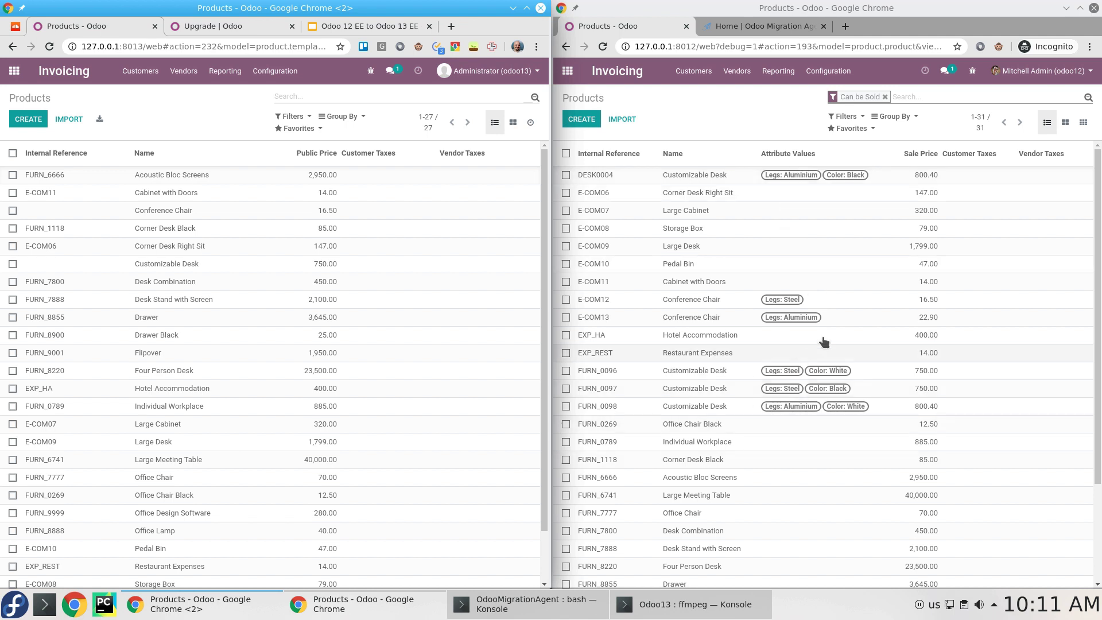
left_click(693, 70)
left_click(701, 154)
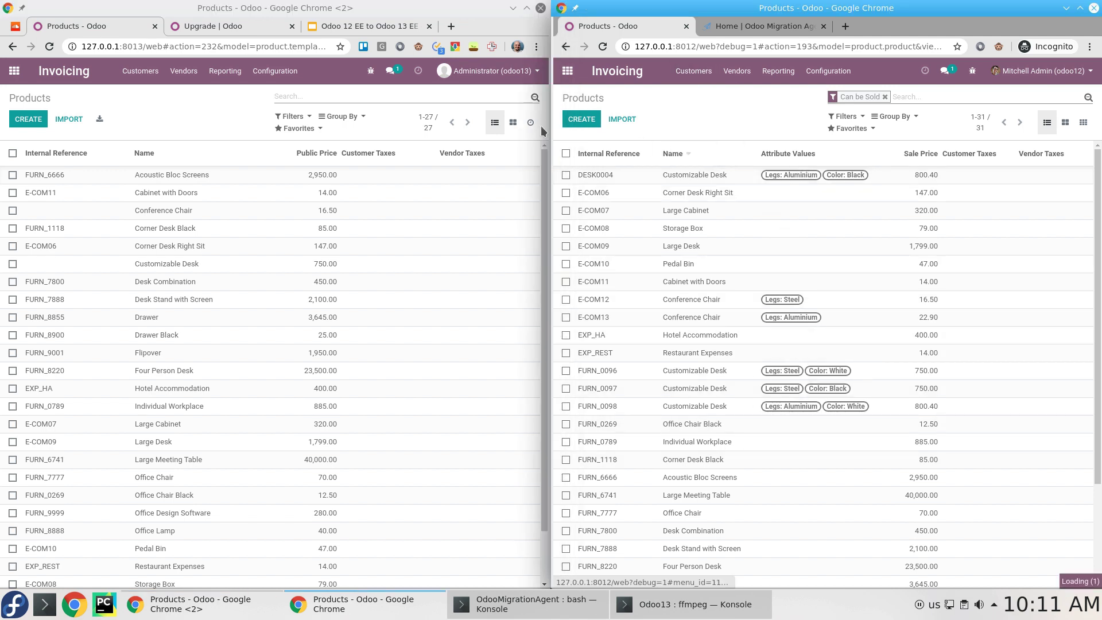
left_click(140, 70)
left_click(151, 166)
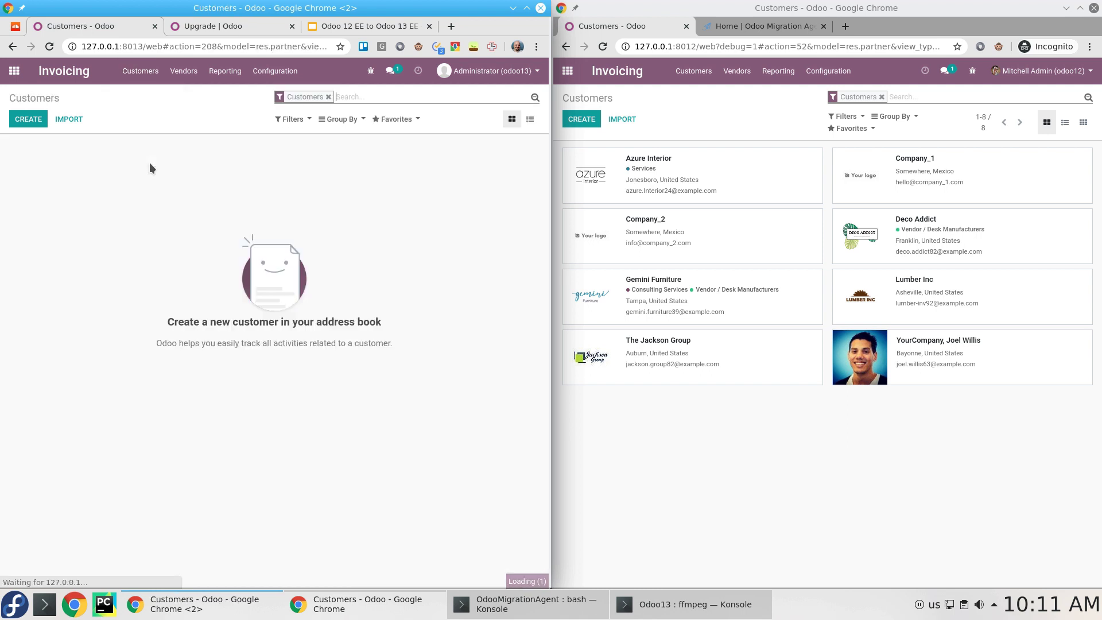
left_click(328, 96)
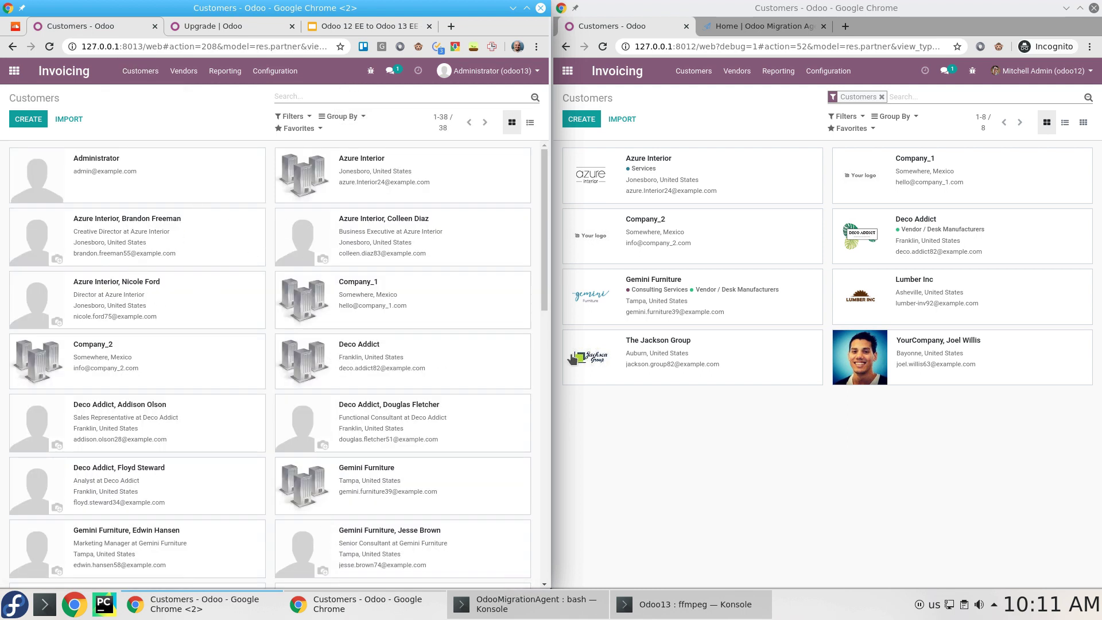
left_click(881, 97)
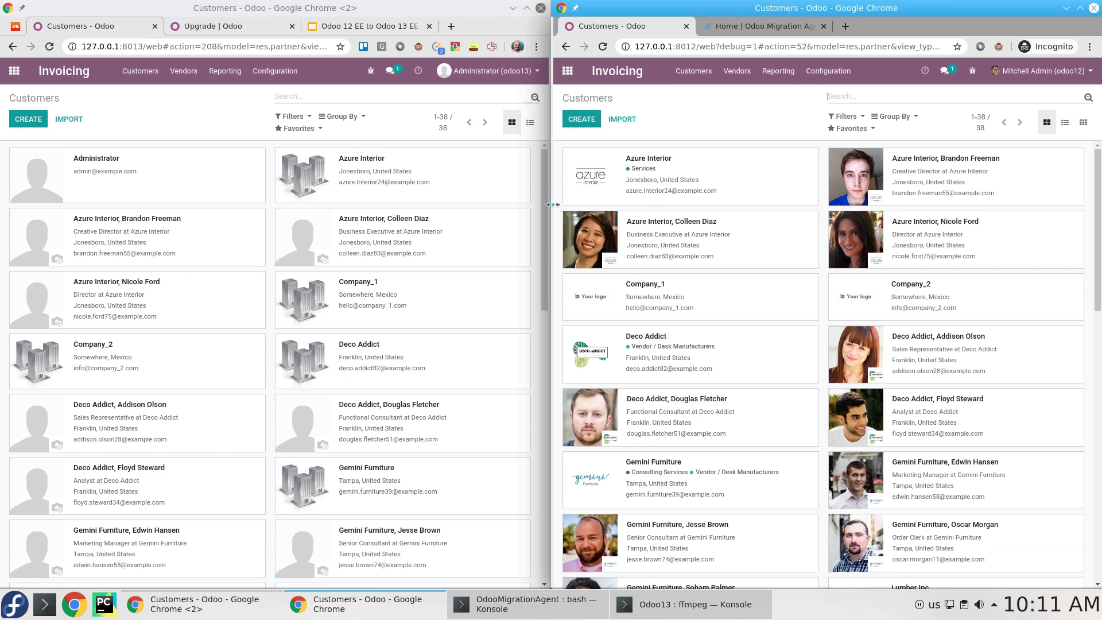
- Open Customers > Invoices in the Odoo 12 and Odoo 13 windows
left_click(707, 73)
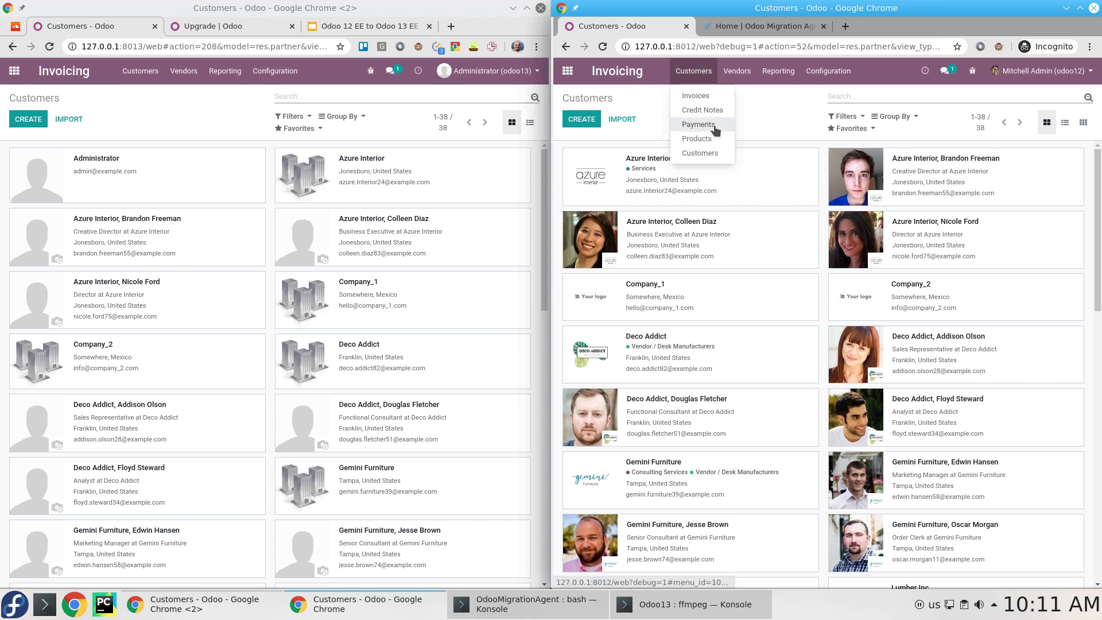
left_click(695, 95)
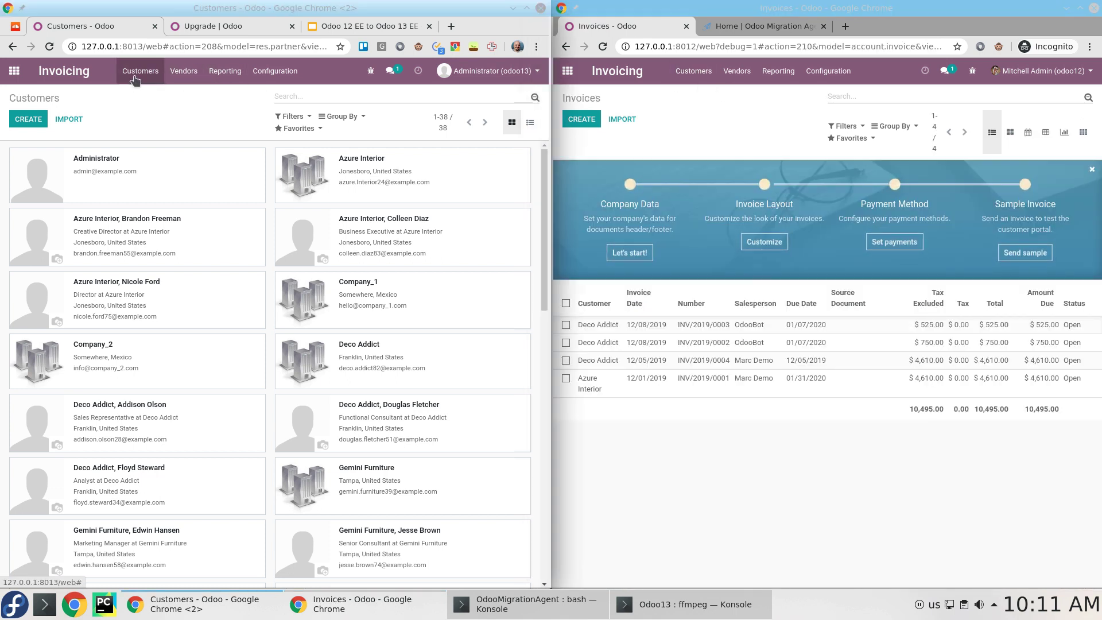
left_click(135, 79)
left_click(167, 97)
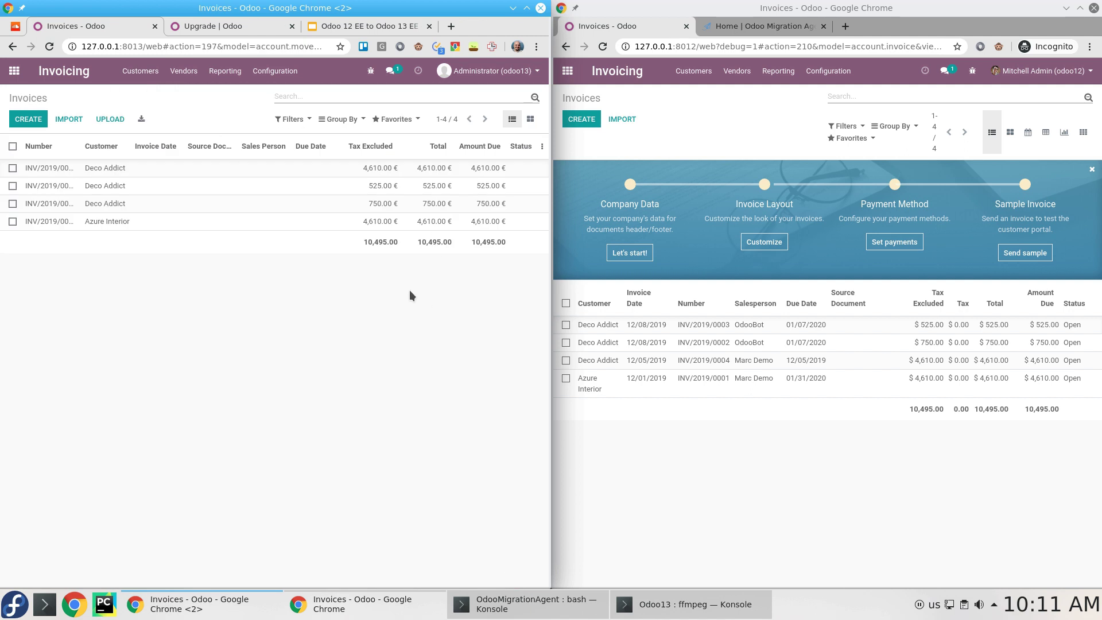
- Open INV/2019/0001 in both databases and highlight the invoice model names in their URLs
left_click(283, 224)
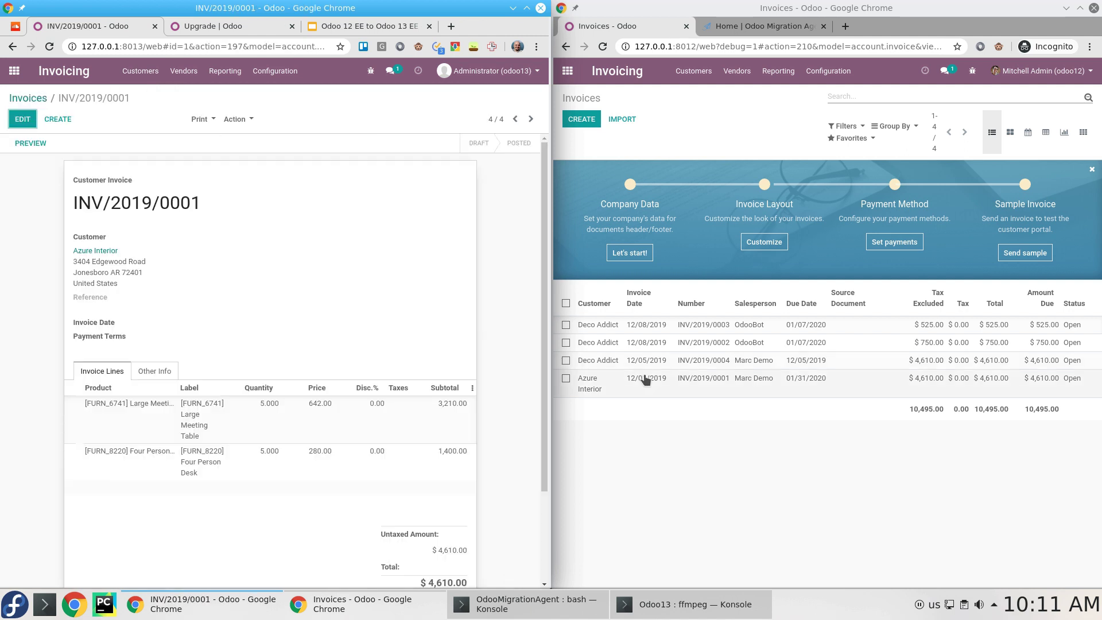
left_click(710, 385)
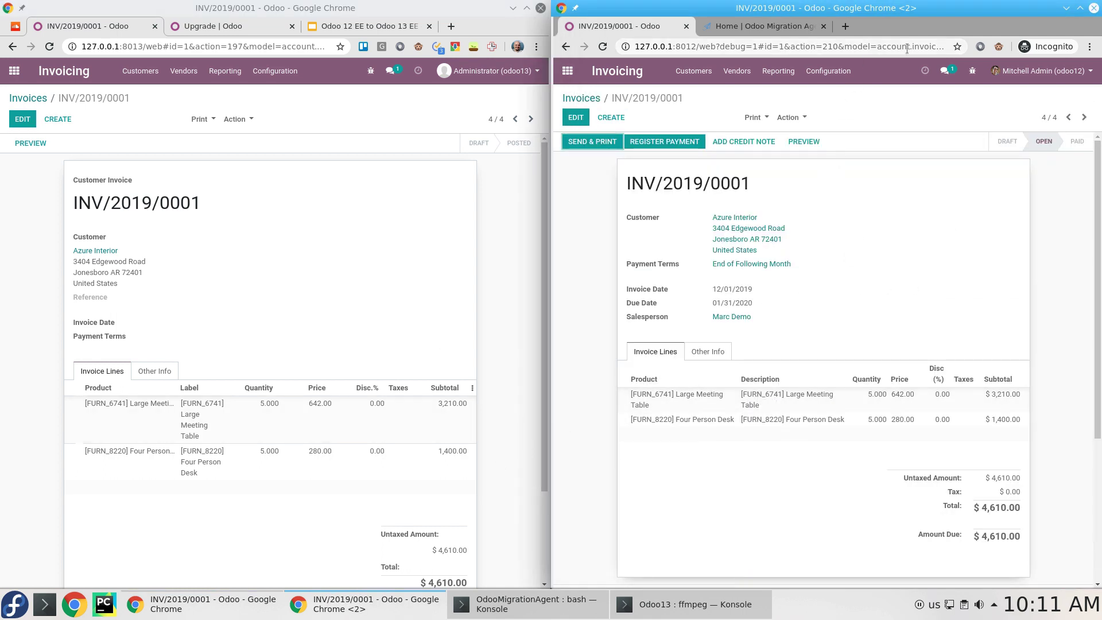
left_click_drag(882, 46, 936, 46)
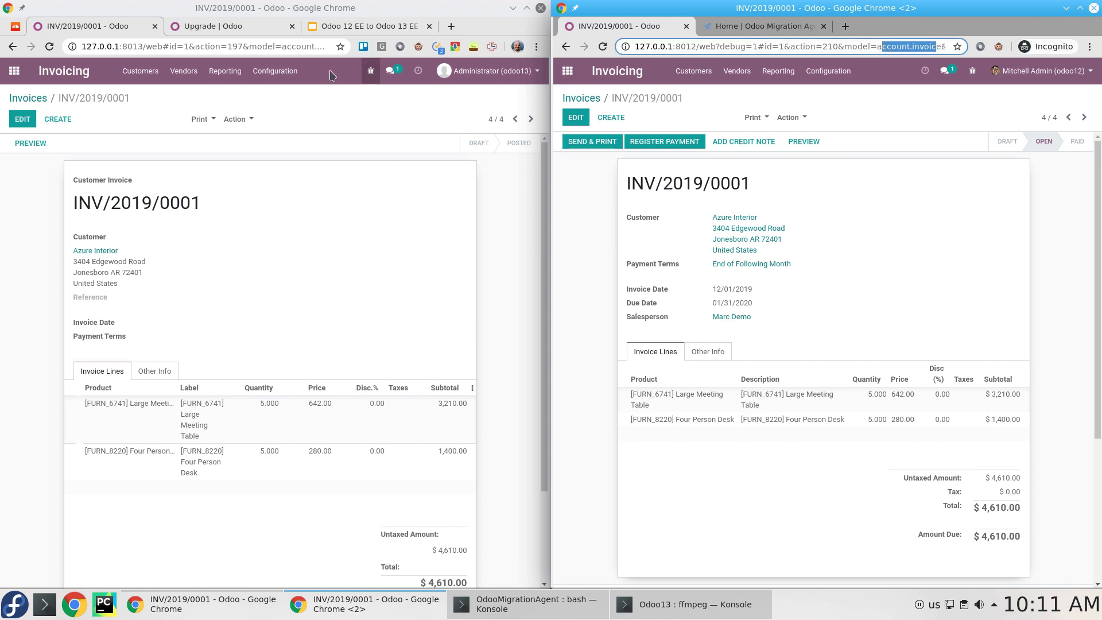
left_click(293, 47)
left_click(292, 47)
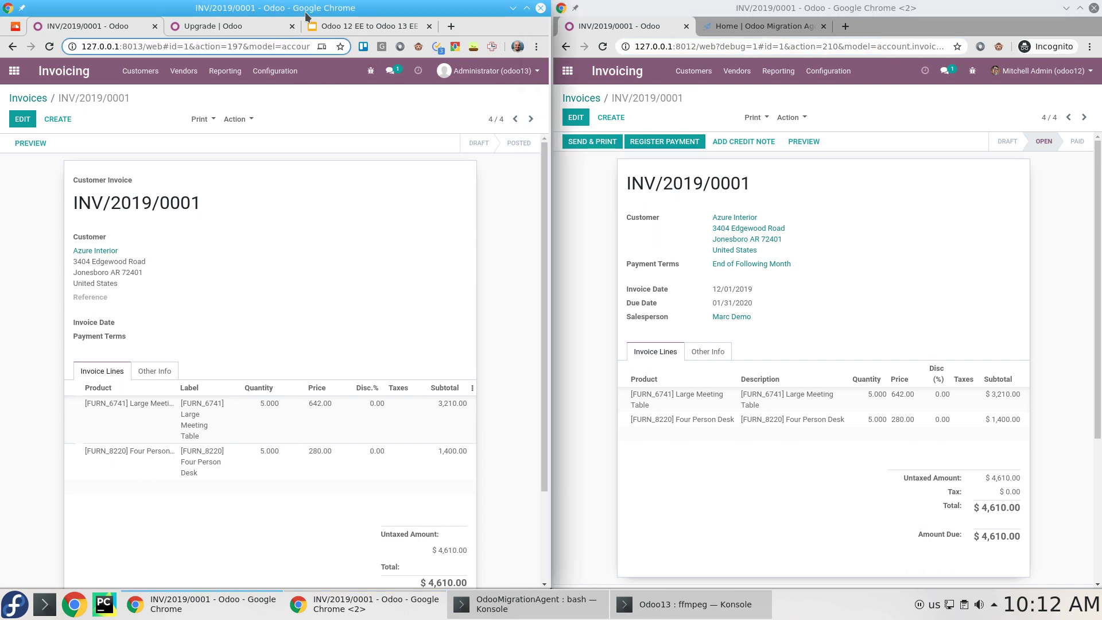
double_click(306, 13)
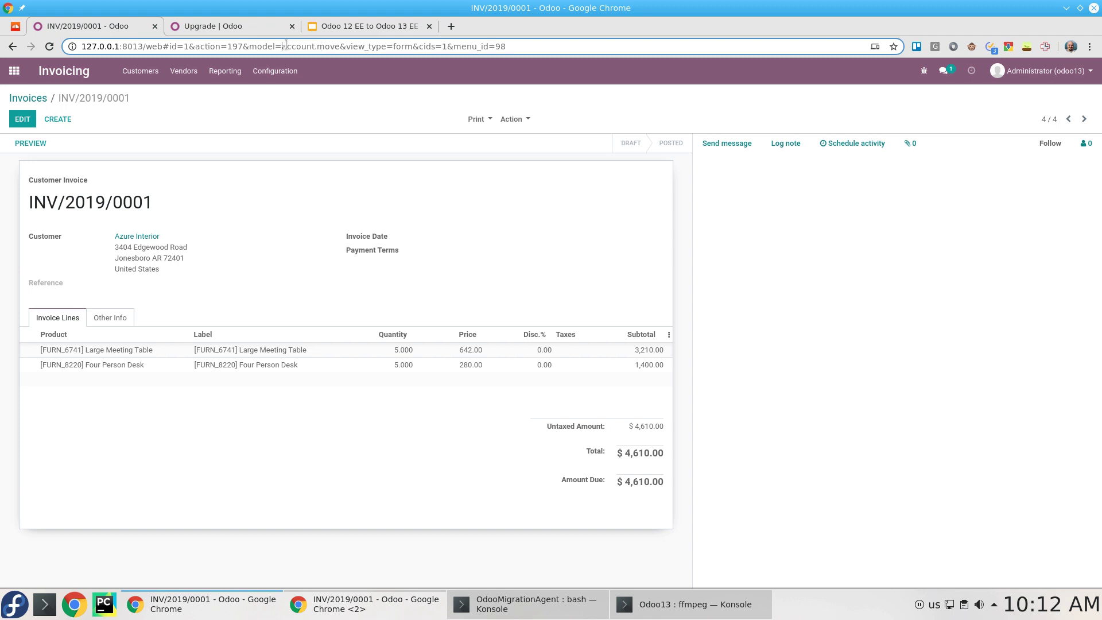
left_click_drag(283, 46, 344, 46)
left_click_drag(404, 12, 2, 312)
- Scroll through the invoice forms to compare lines and the $4,610.00 total
scroll(373, 358, "down", 3)
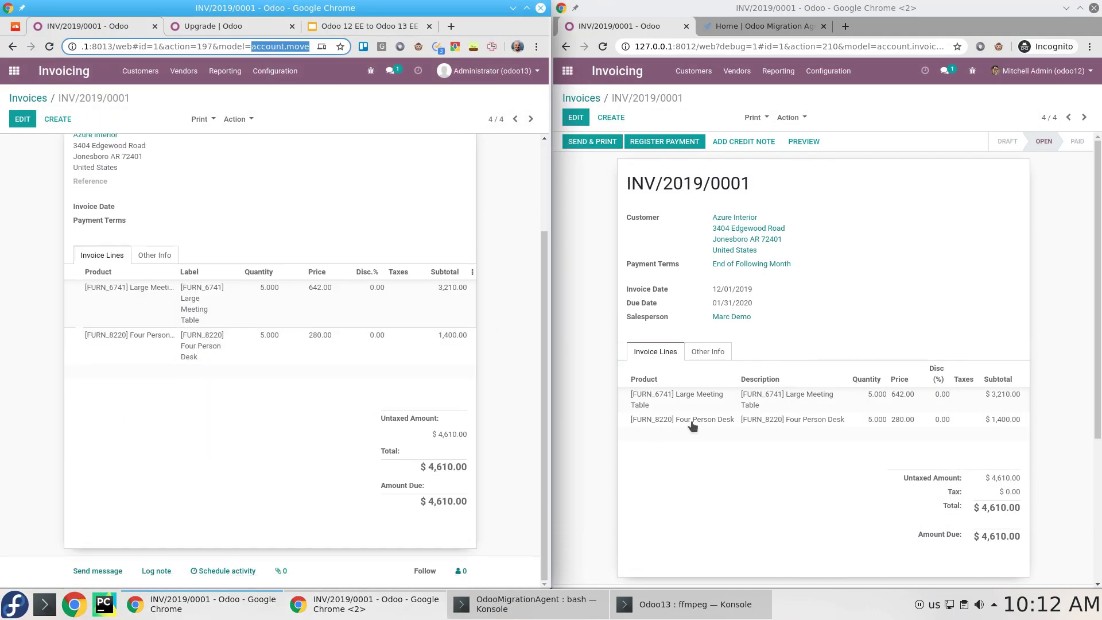
scroll(838, 471, "down", 4)
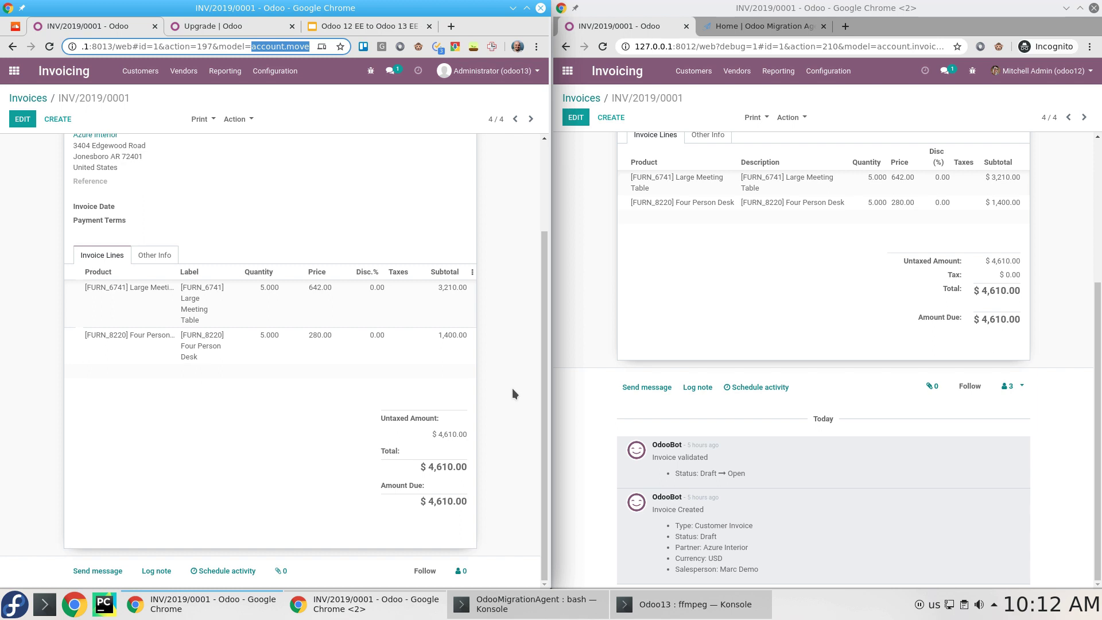
scroll(476, 383, "up", 3)
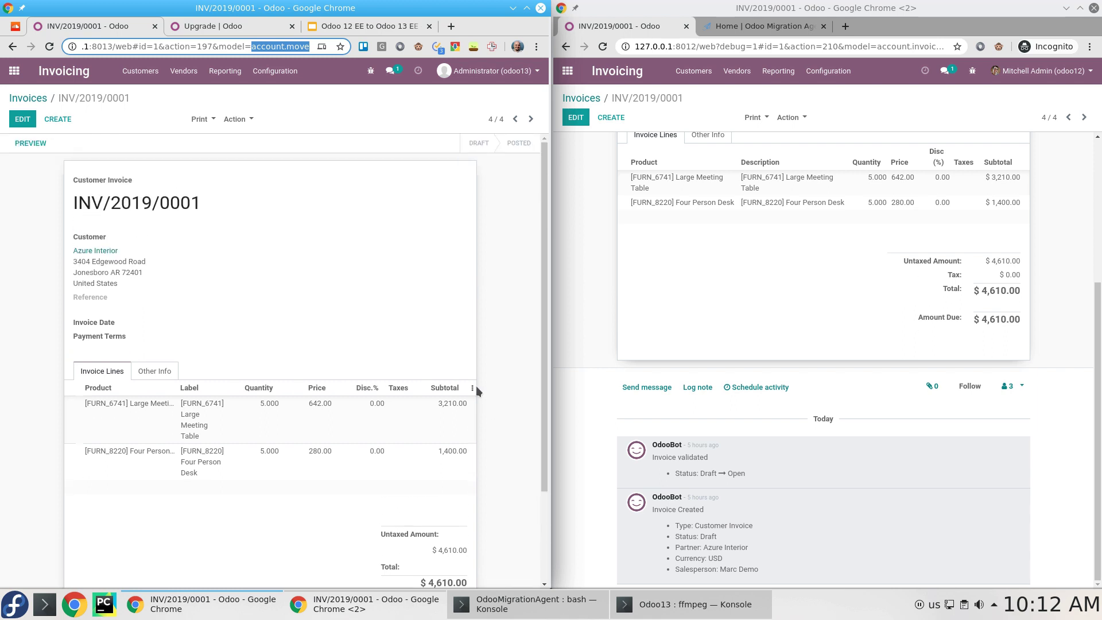
- Show the Upgrade page full screen and highlight the v13.0 news expecting end of January 2020
left_click(229, 29)
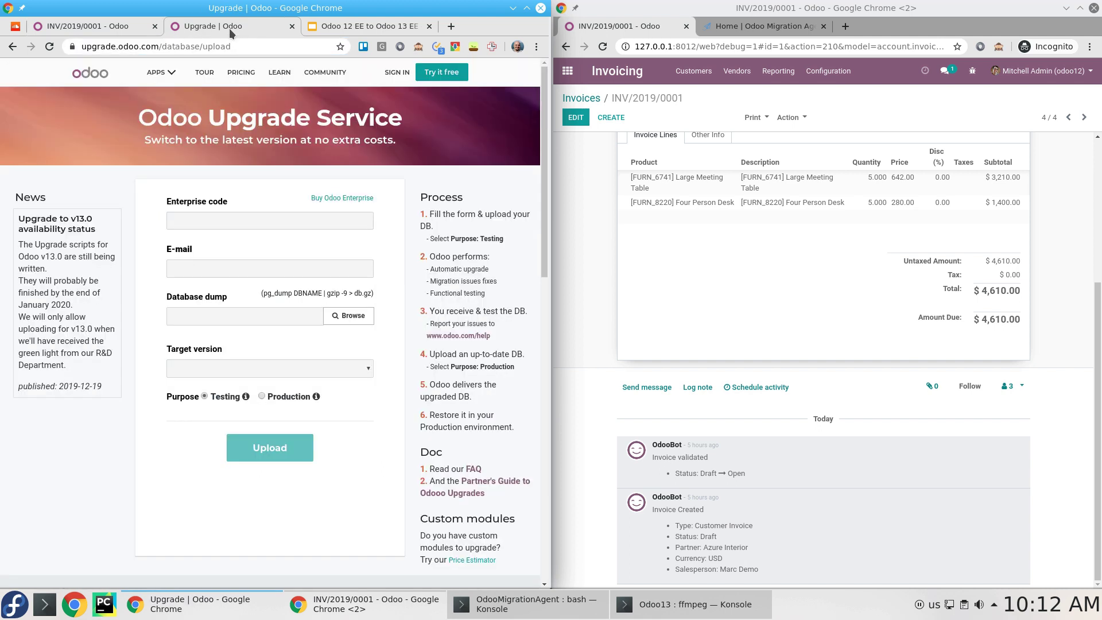
double_click(227, 6)
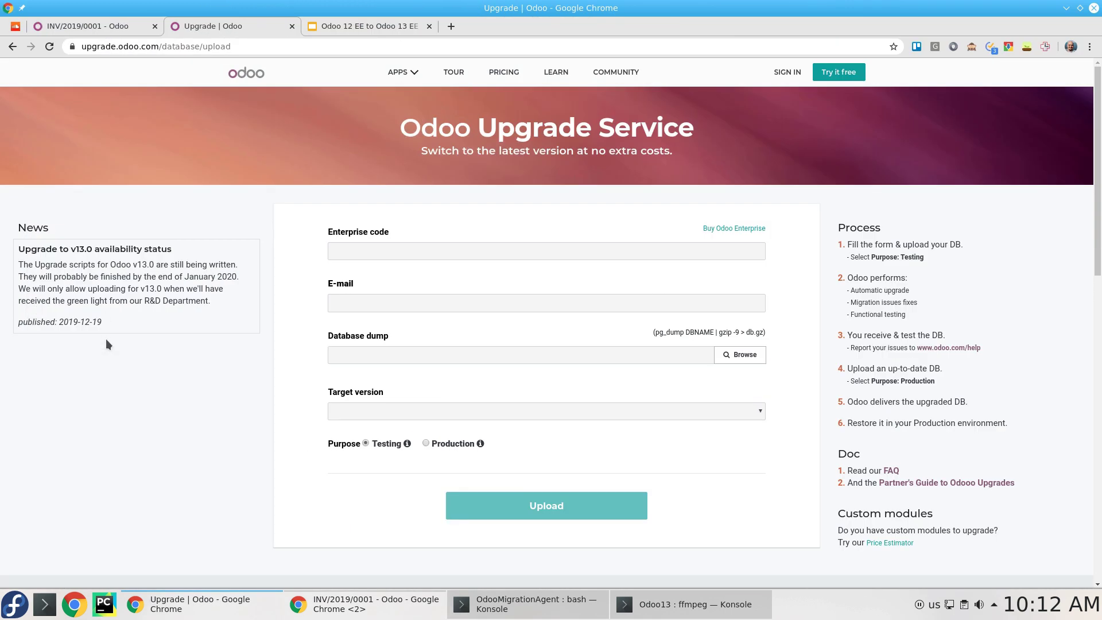
left_click_drag(117, 320, 29, 267)
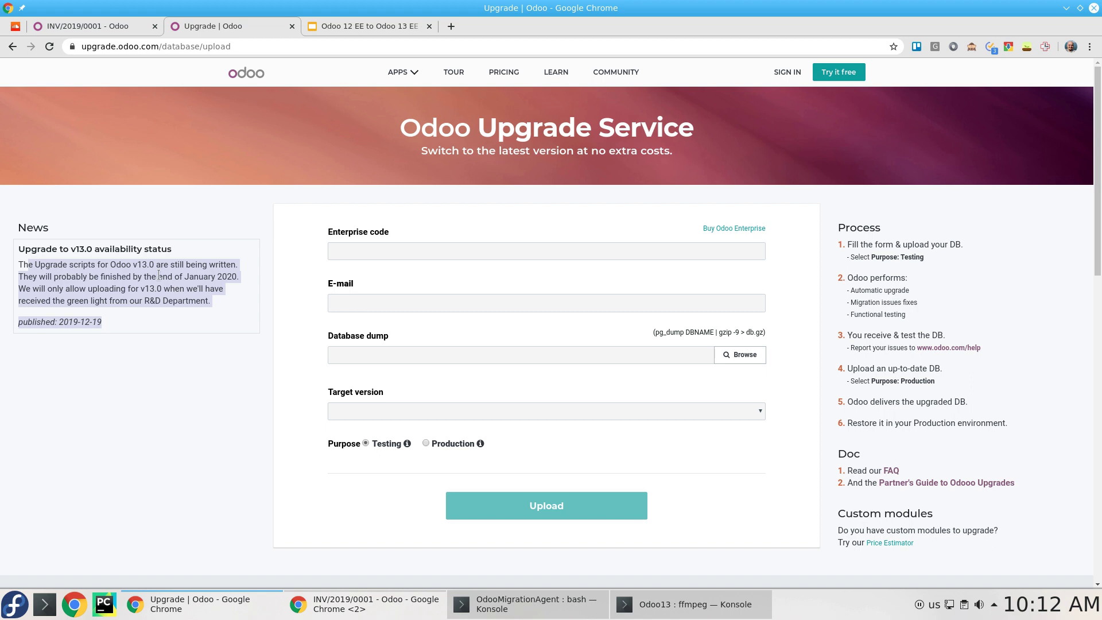
left_click_drag(139, 275, 222, 274)
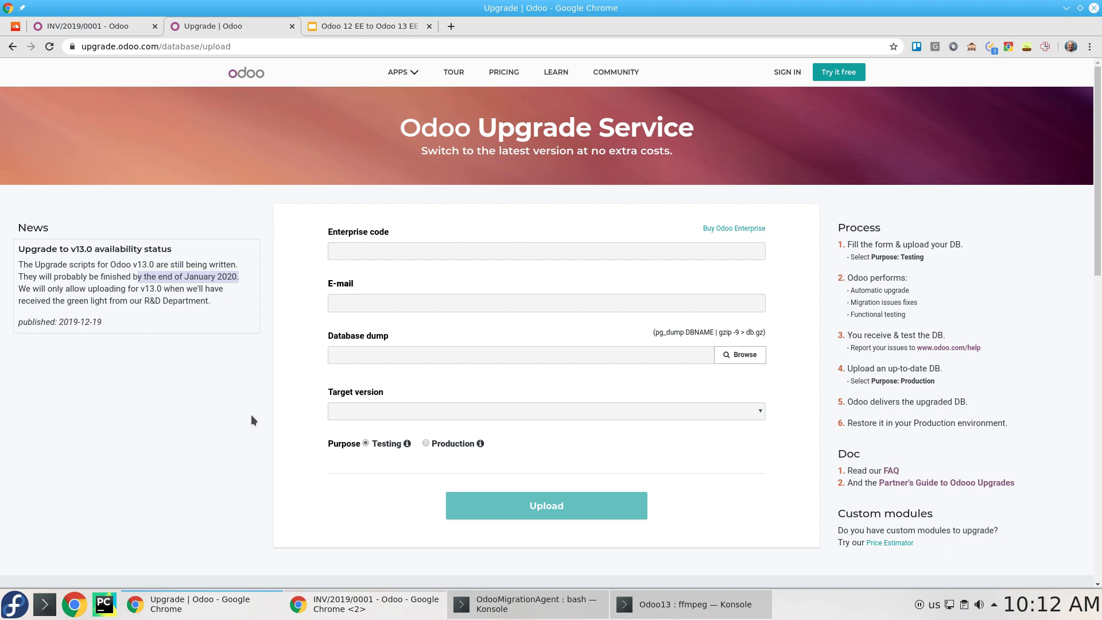
- Show the Odoo Migration Agent home page full screen, scrolled to its $1,000–$4,000 pricing plans
key("alt+Tab")
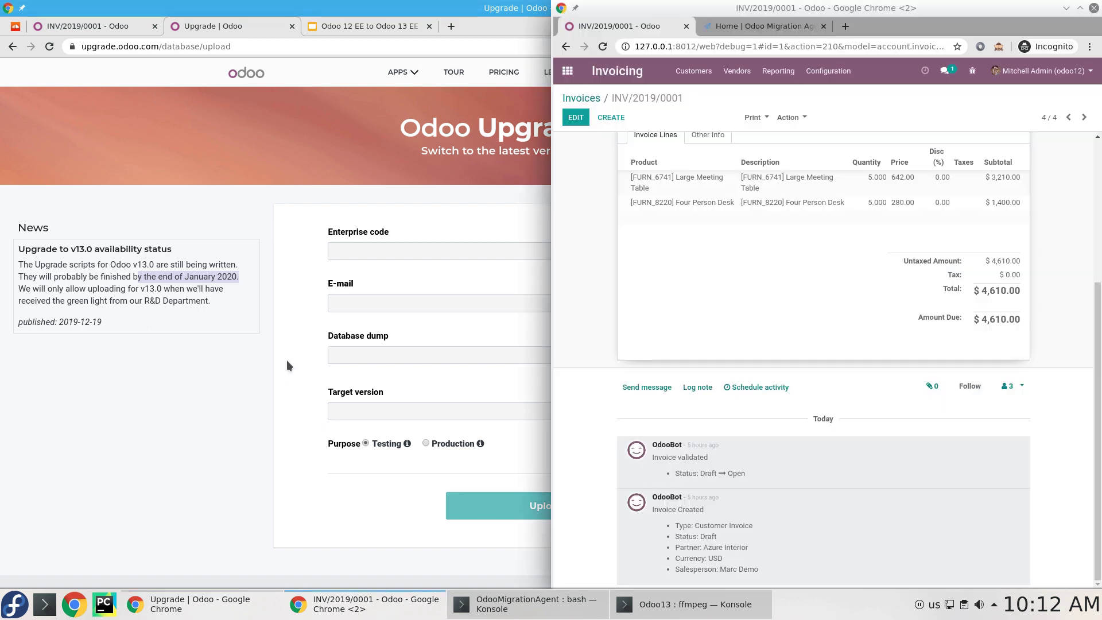
left_click(762, 27)
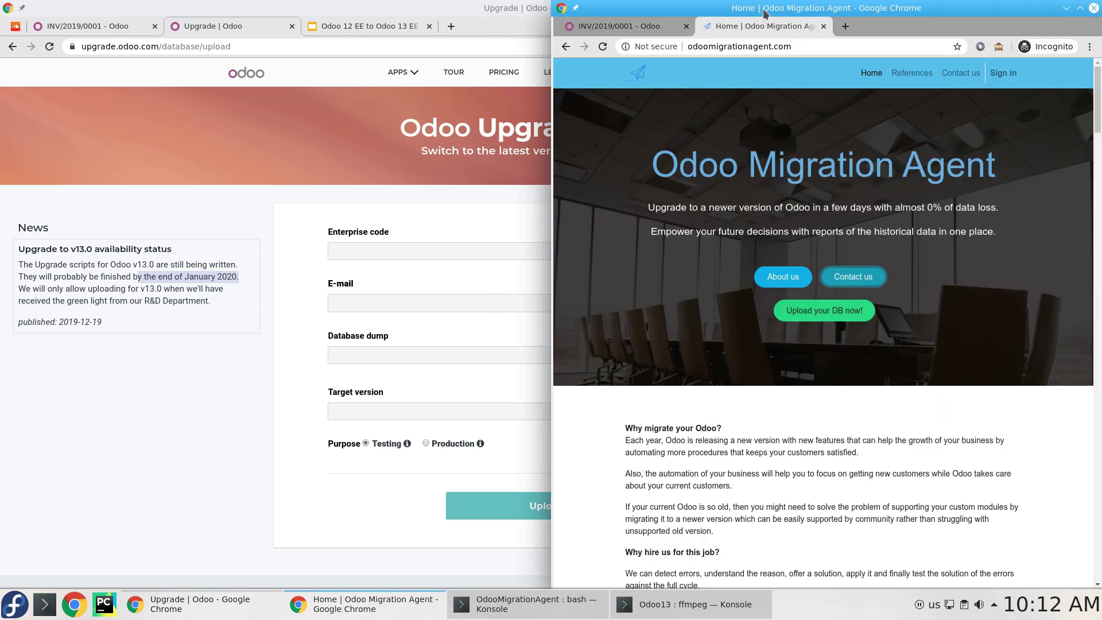
double_click(763, 13)
scroll(622, 446, "down", 9)
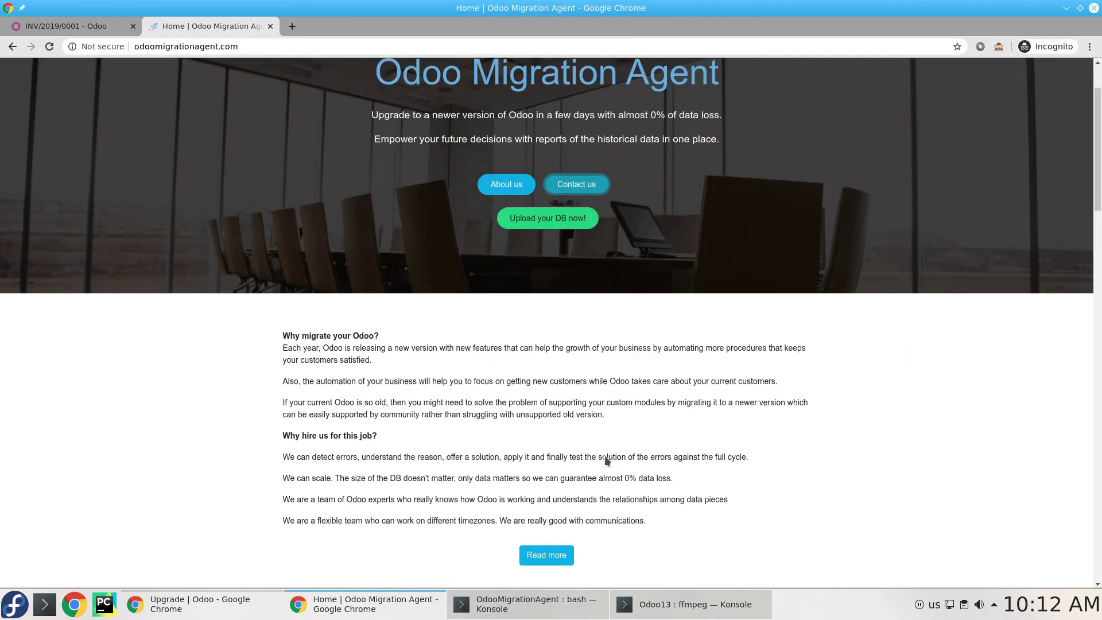
scroll(623, 451, "down", 9)
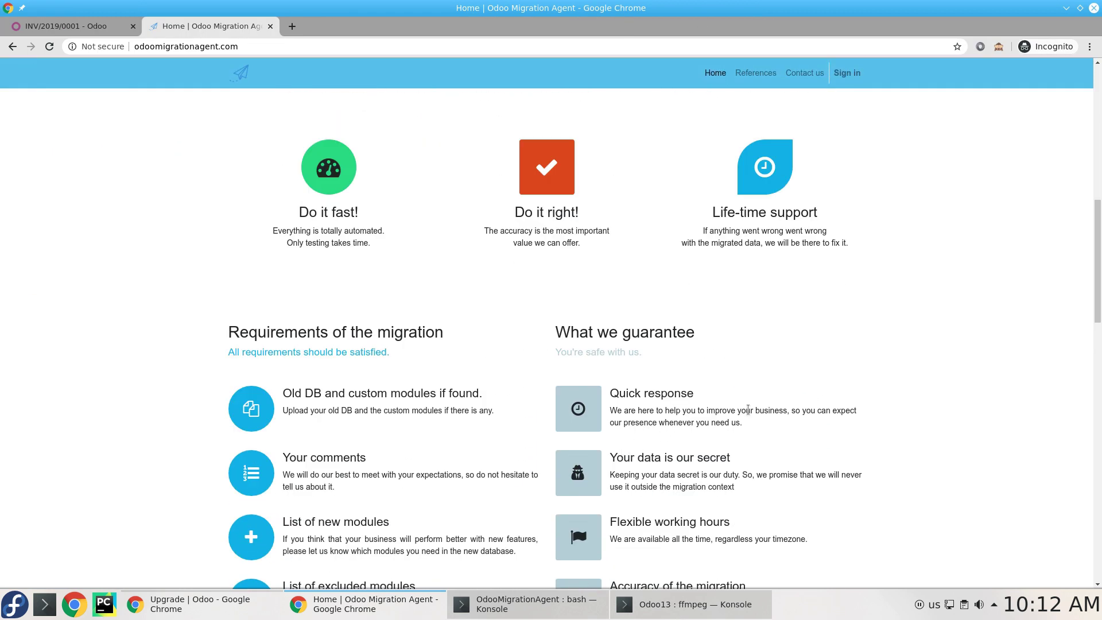
scroll(935, 393, "down", 2)
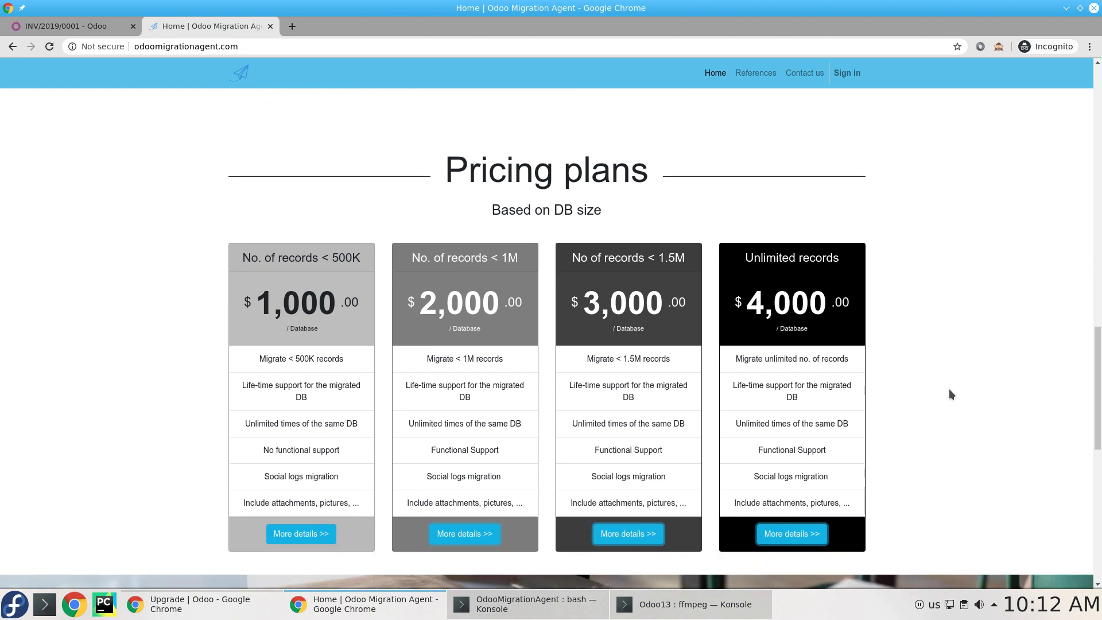